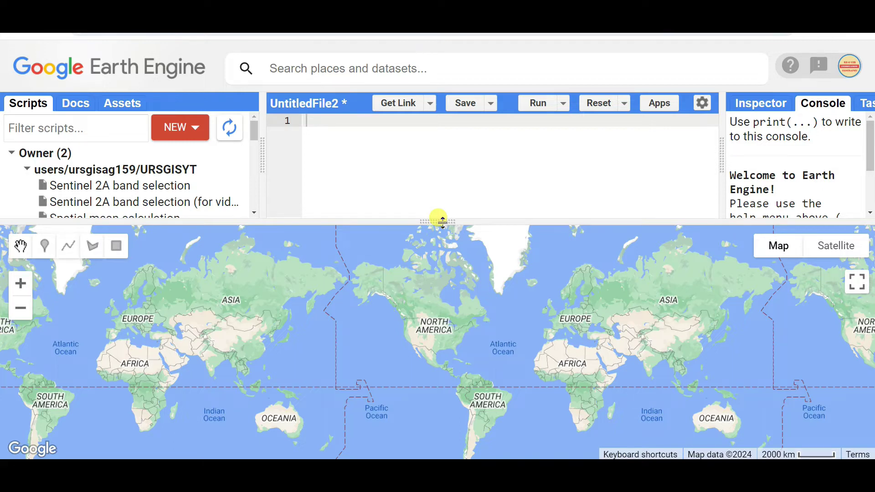
Drag the editor–map splitter down three times so the script list and code editor are taller
drag(442, 221, 438, 286)
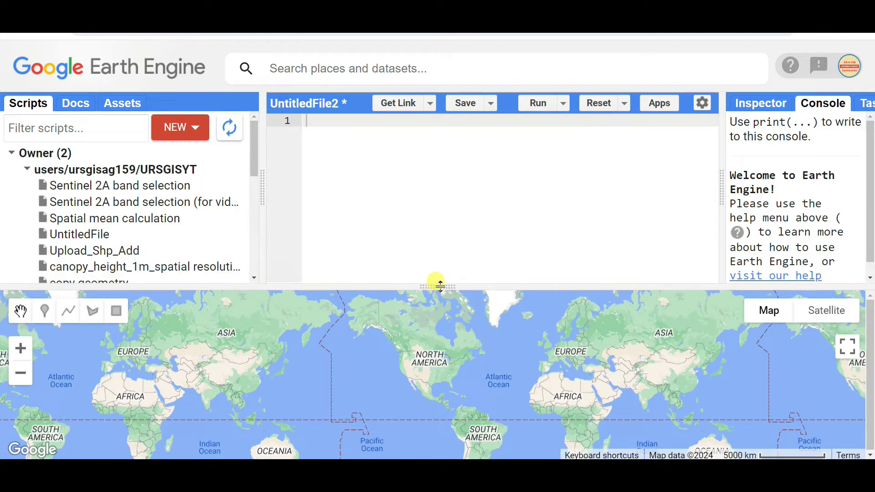
drag(439, 286, 438, 301)
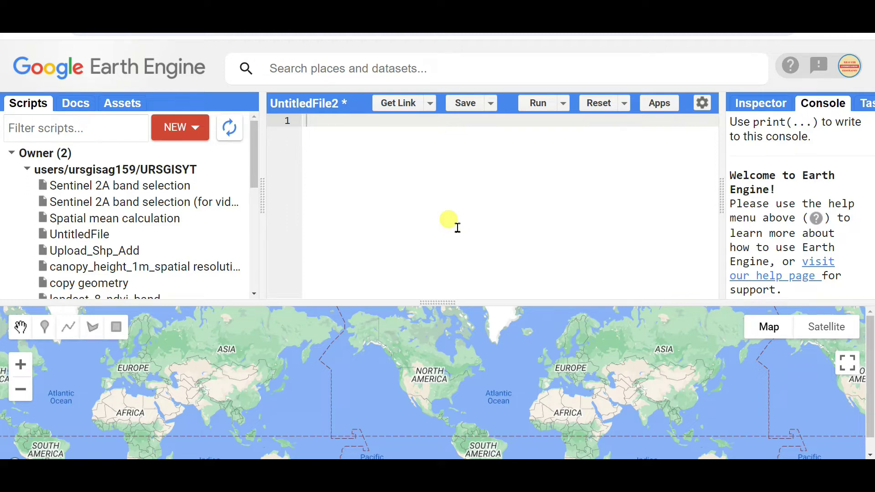
drag(437, 302, 438, 322)
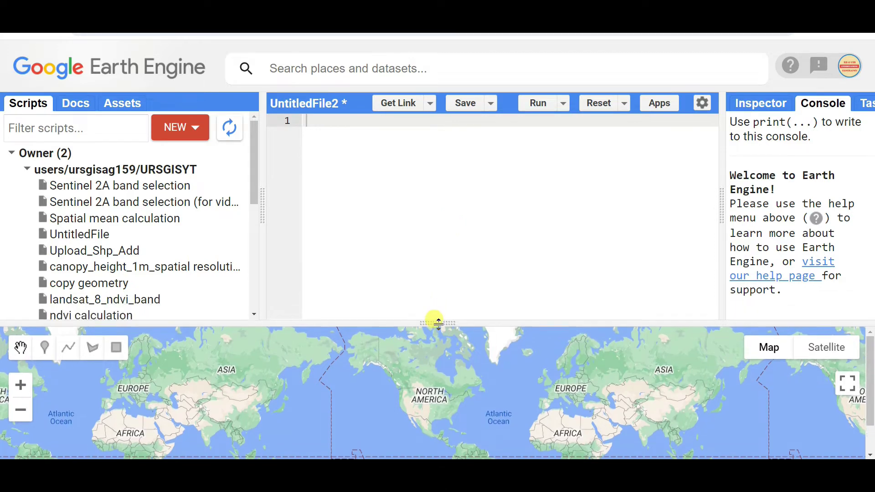
Collapse the URSGISYT and Youtube repositories and create a new repository named LULC
click(190, 131)
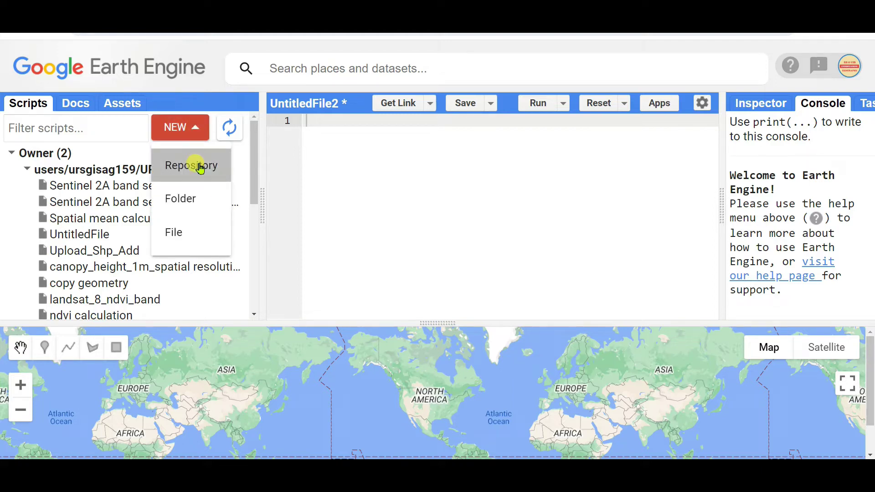
click(28, 169)
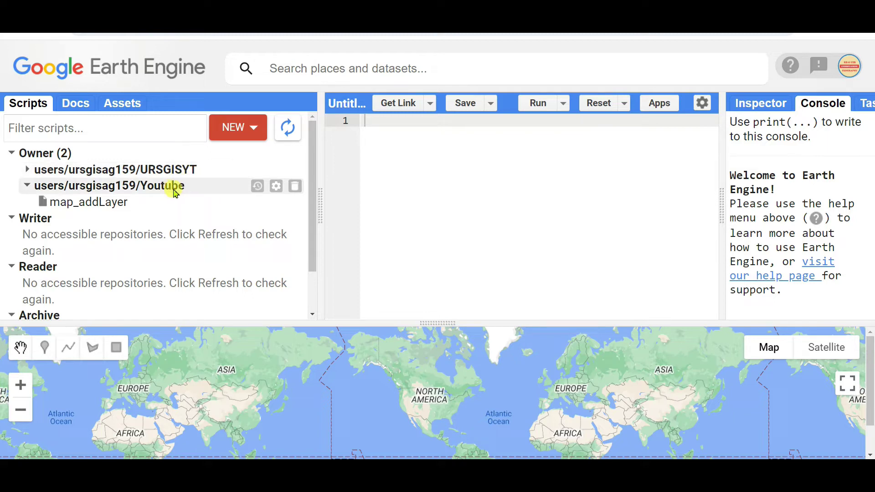
click(110, 186)
click(250, 127)
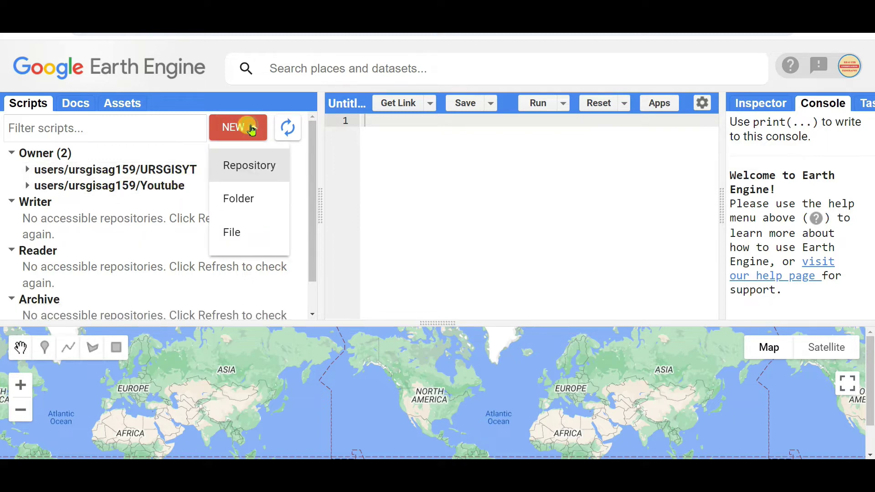
click(250, 165)
click(406, 337)
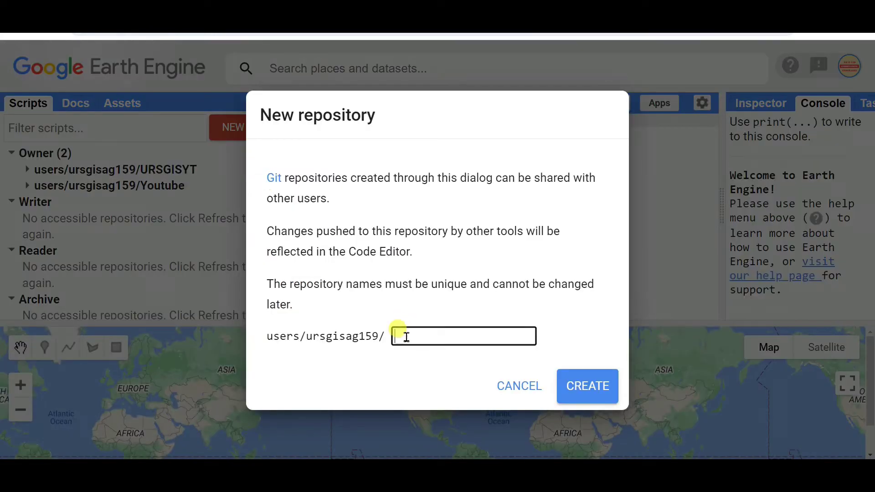
text(LuLC)
click(587, 386)
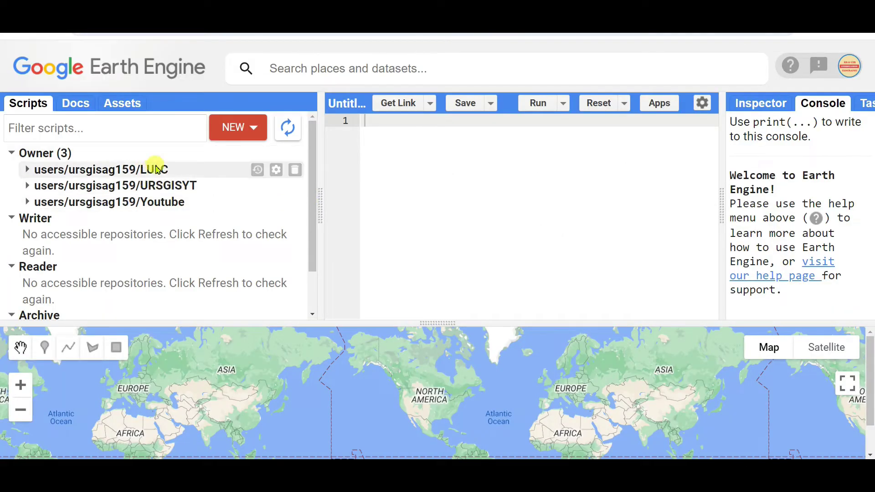
Create folder LULC_2010 in the LULC repository, then expand LULC to show it
click(251, 128)
click(242, 199)
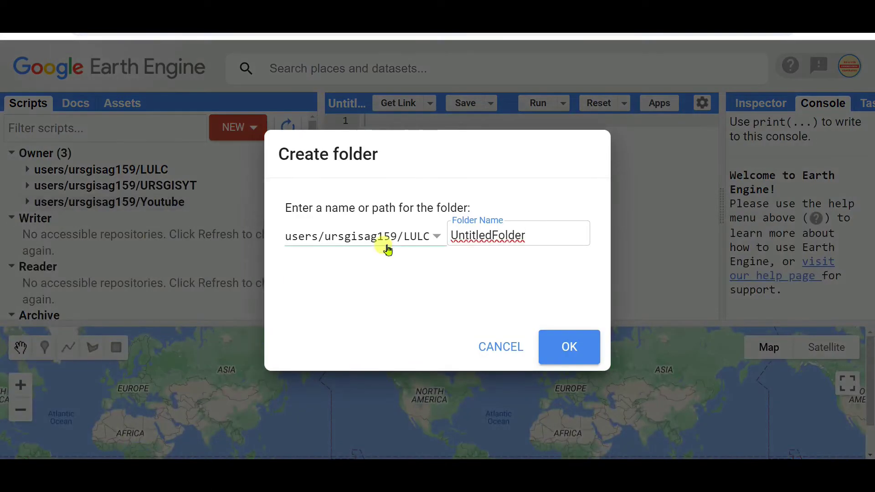
click(437, 238)
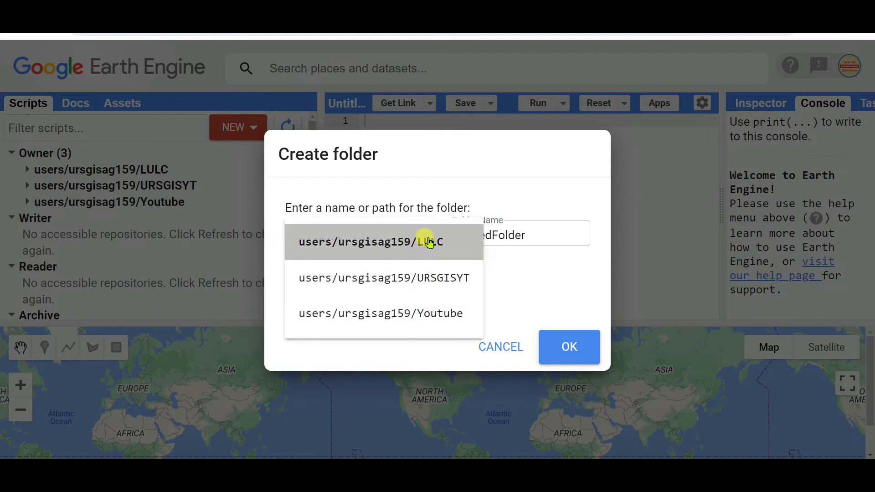
click(431, 242)
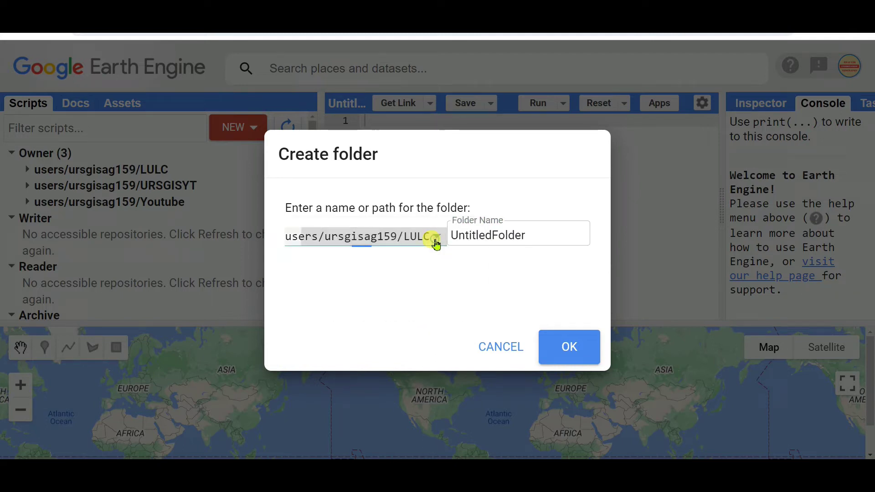
drag(526, 235, 443, 236)
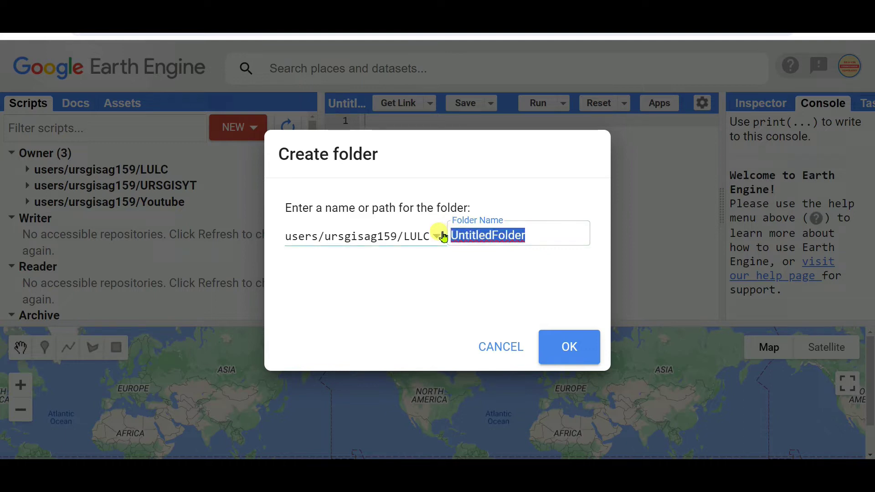
text(LULC)
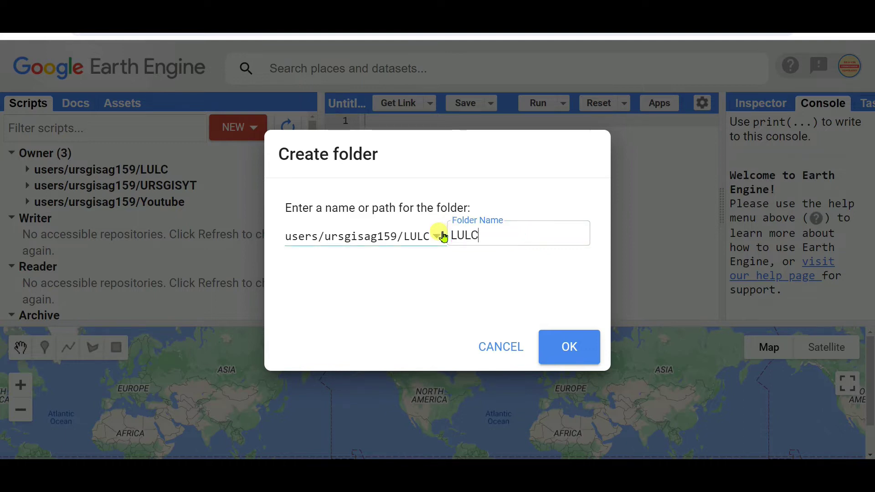
text(_2010)
key(Return)
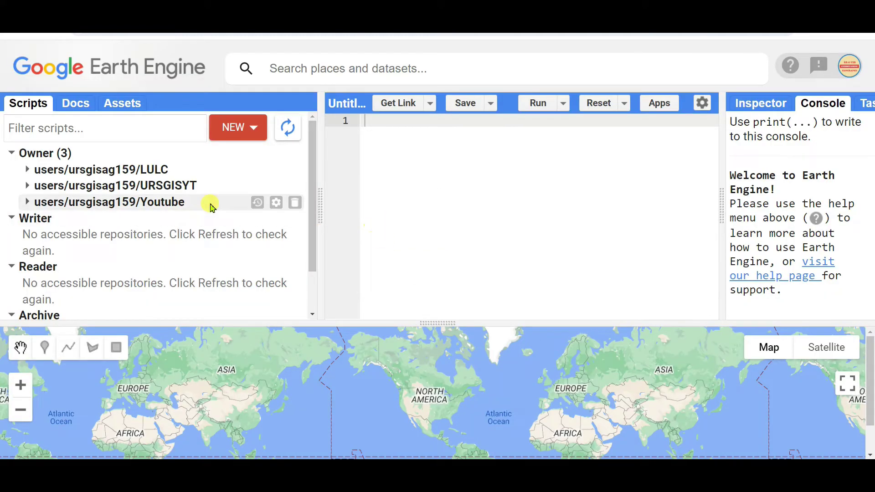
click(158, 170)
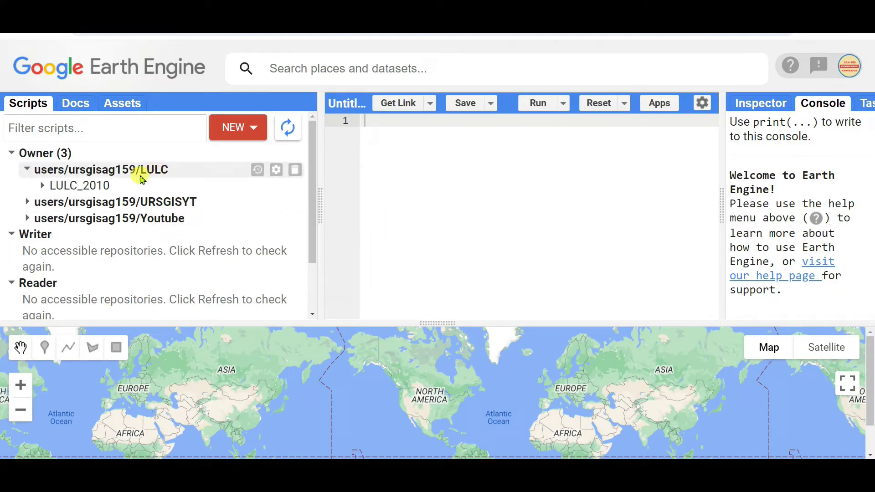
click(115, 188)
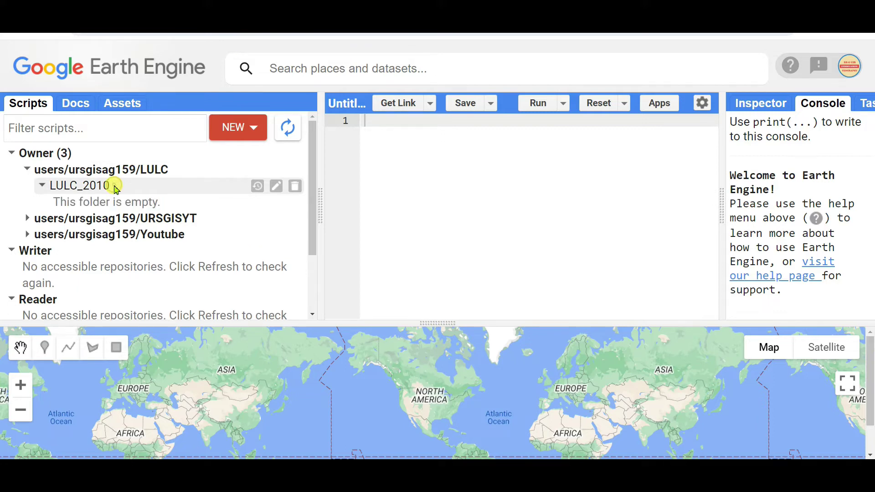
Create the script ANNUAL_LULC_2010 in the LULC_2010 folder and collapse the console panel
click(241, 133)
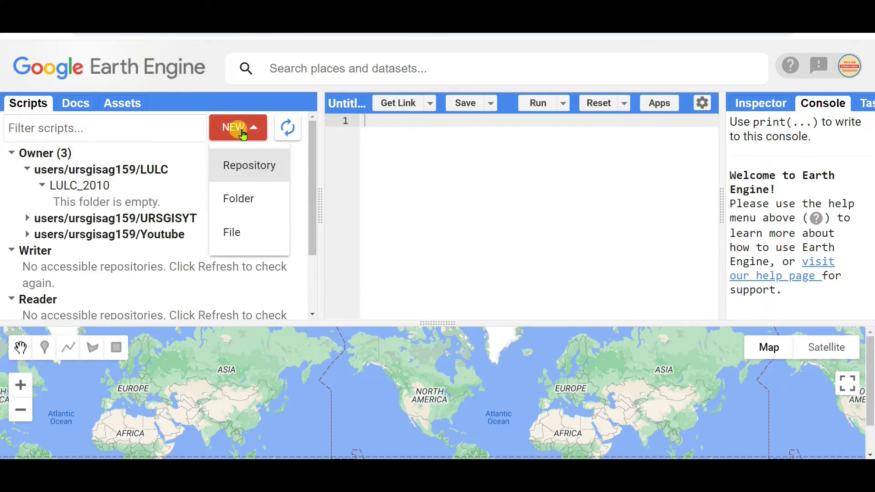
click(243, 233)
click(501, 232)
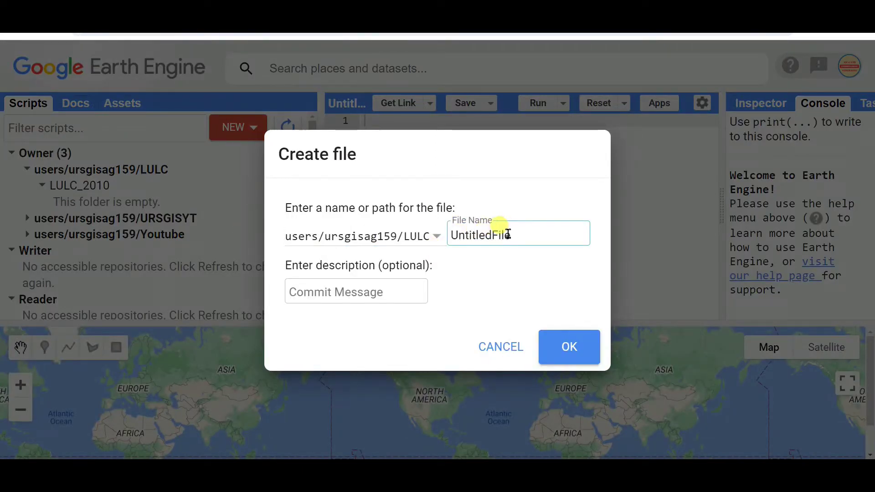
double_click(497, 233)
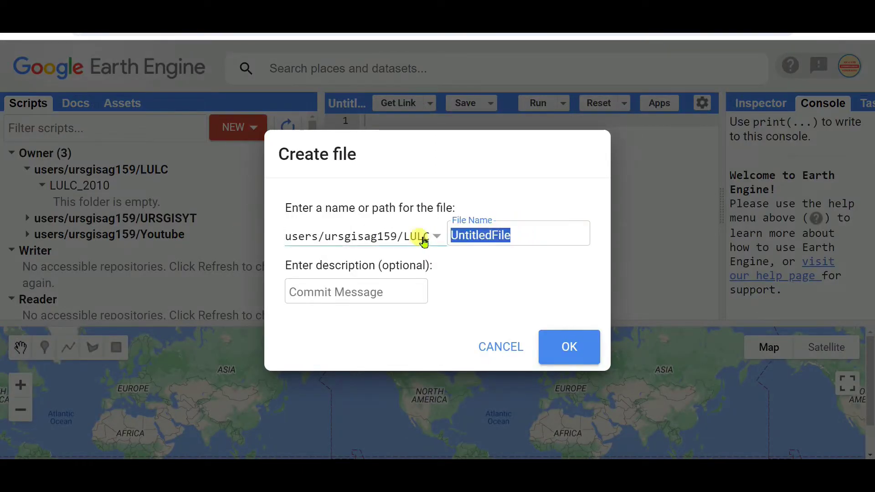
text(ANNUL)
key(BackSpace)
text(AL_L)
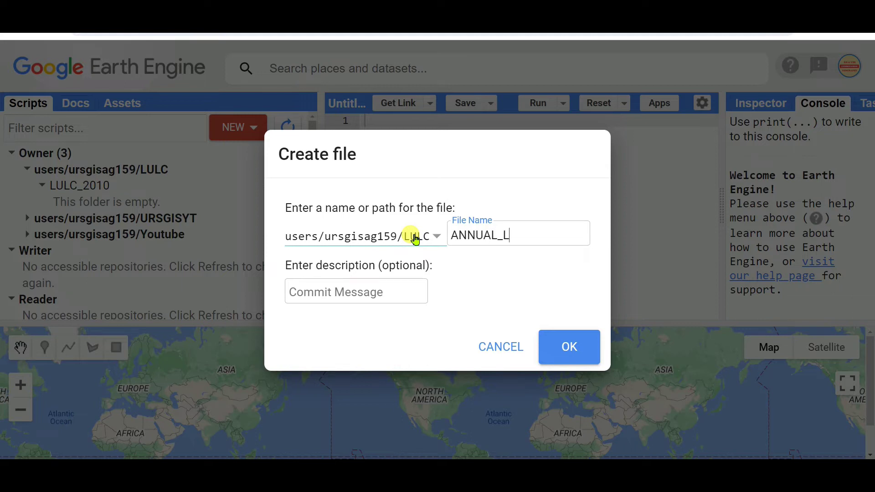
text(ULC_2010)
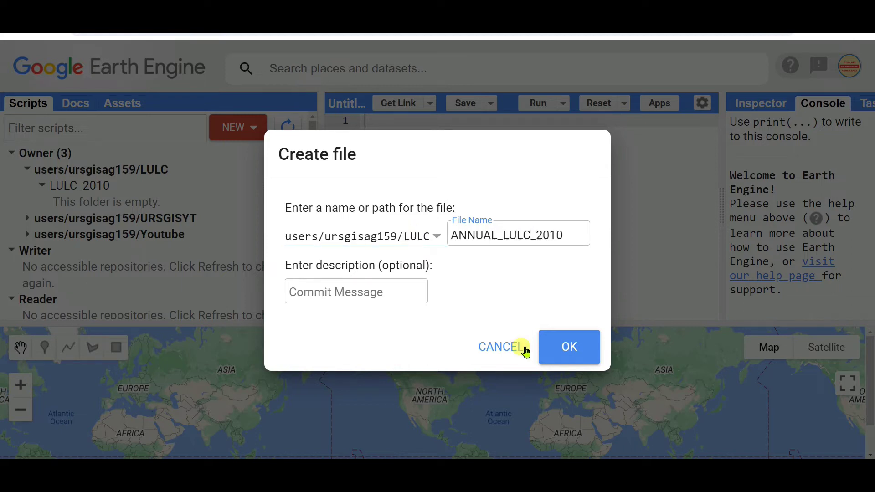
click(552, 349)
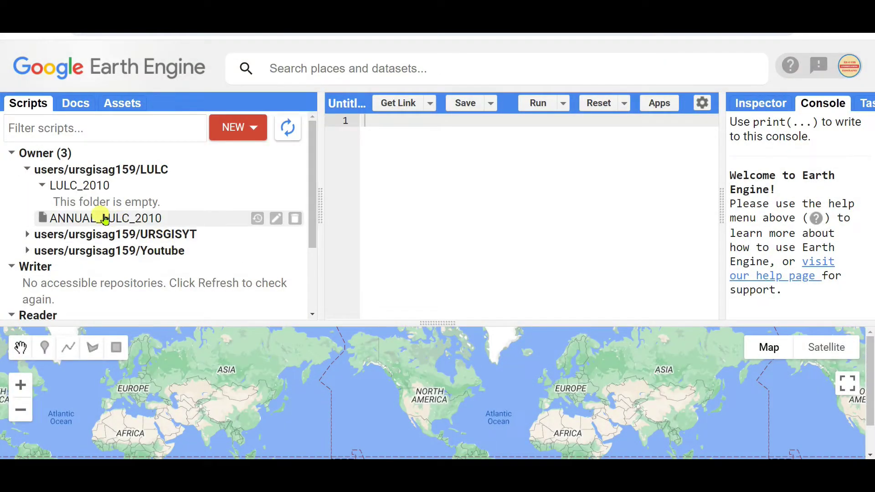
drag(104, 219, 102, 187)
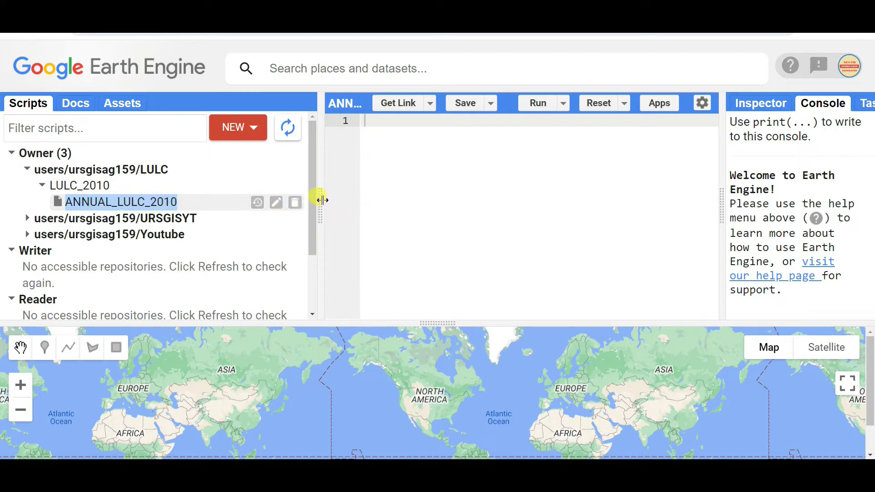
drag(322, 200, 258, 183)
Widen the editor and type the header comment /* LULC 2010 ANNUAL */ on line 1
drag(722, 204, 823, 203)
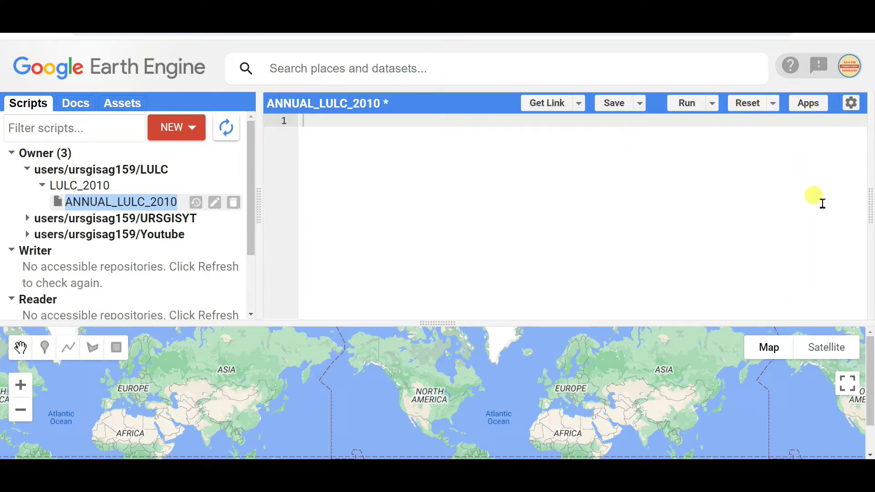
click(392, 121)
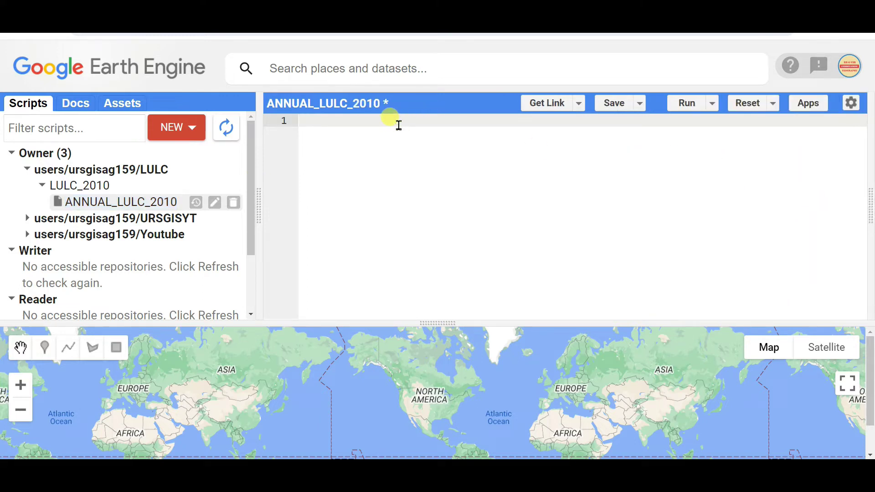
text(/* LULC 2010)
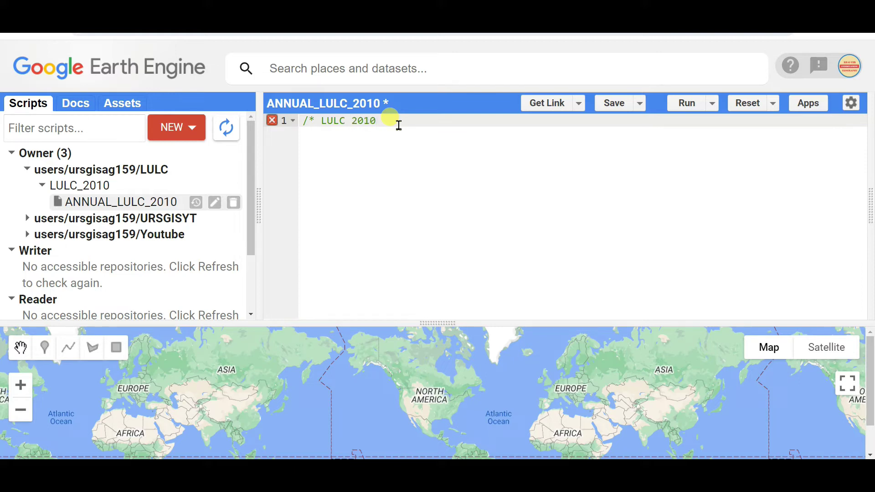
text( ANNUAL)
text(*/)
key(Return)
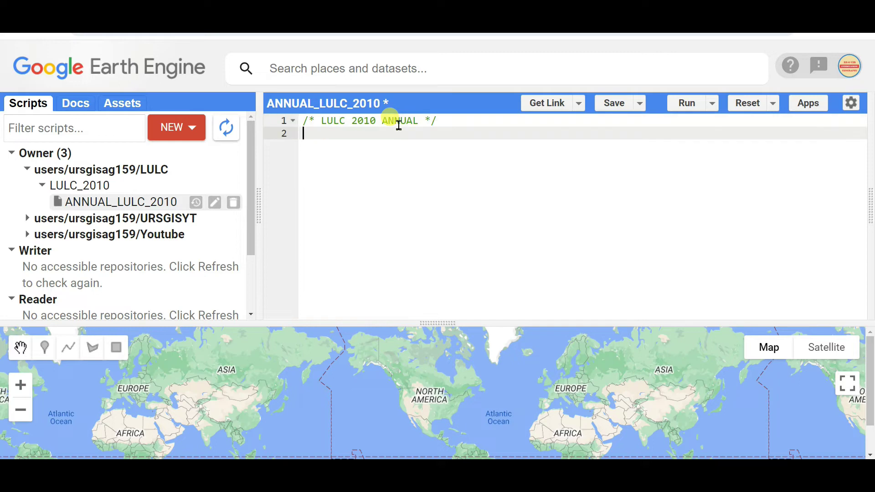
Add the line 'var fgjkl = jgvgh' below the comment and save the script
text(VAR)
key(BackSpace)
key(BackSpace)
key(BackSpace)
key(BackSpace)
text(var fgjkl = jgvgh)
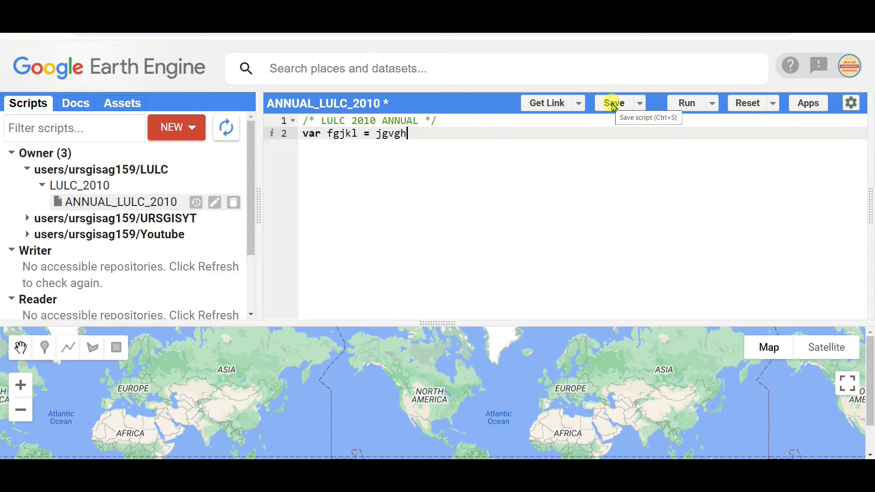
click(613, 105)
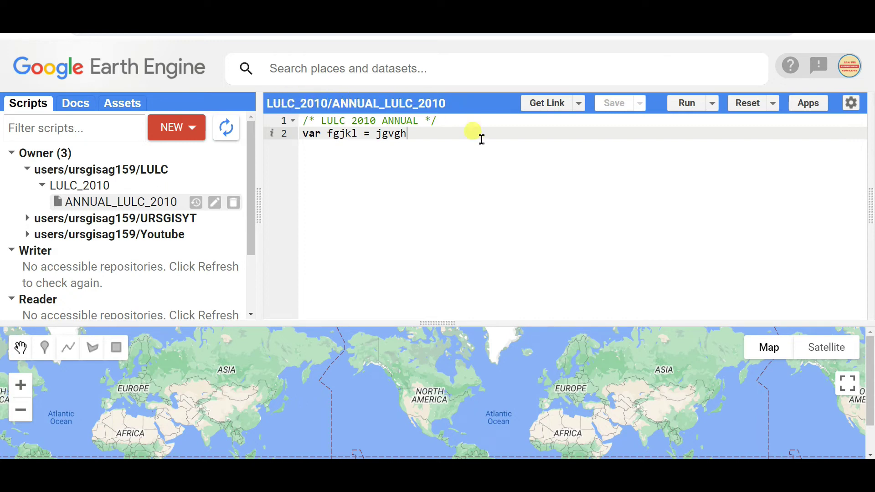
key(Return)
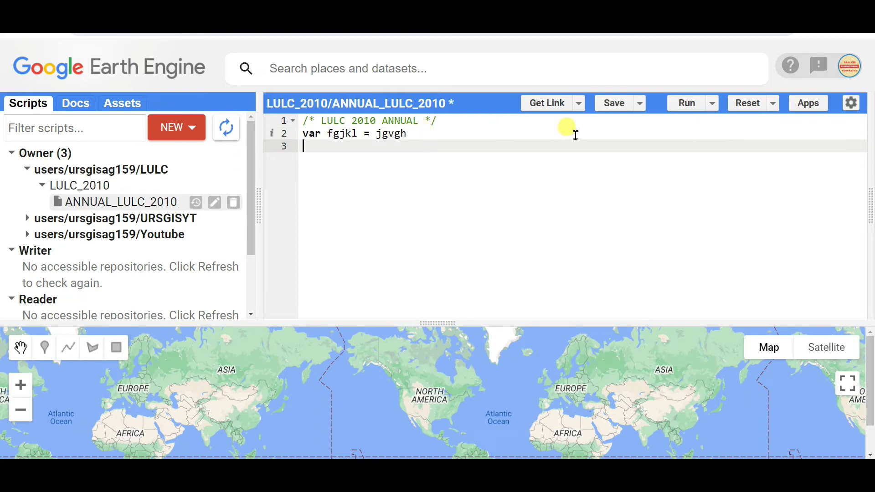
Save as into the Youtube repository, dropping the LULC_2010/ prefix and prepending _1_ to the name
click(639, 104)
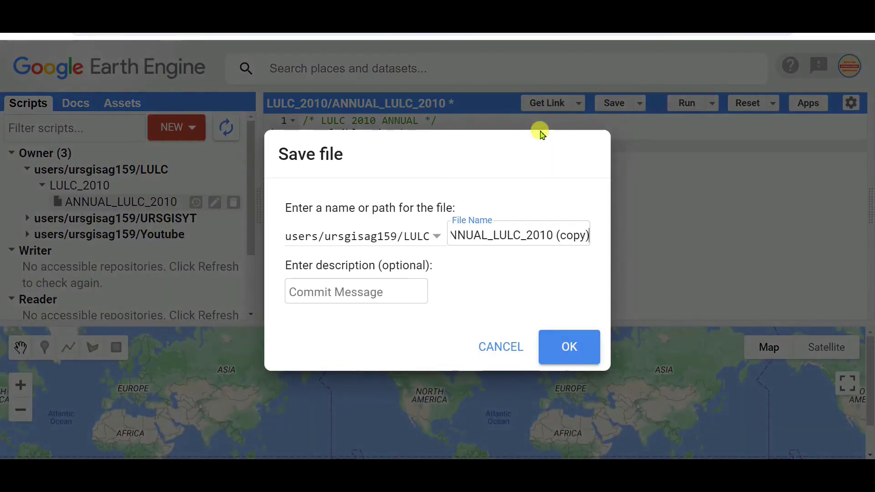
click(437, 236)
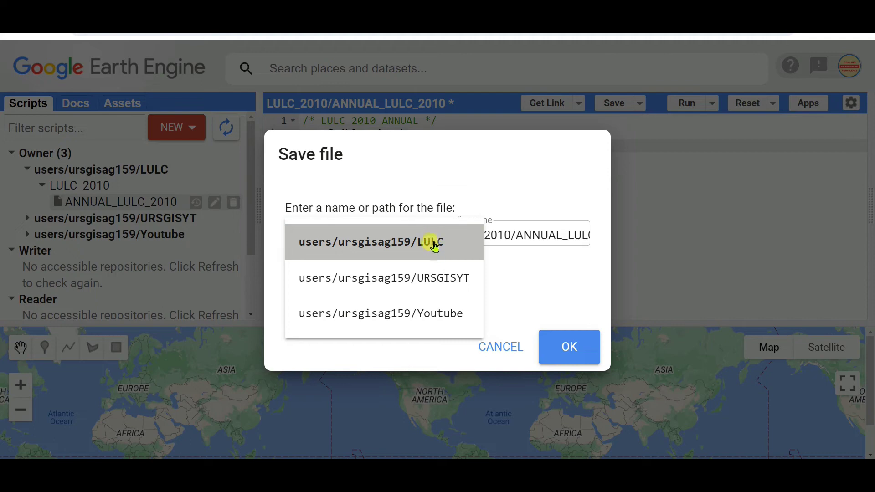
click(447, 319)
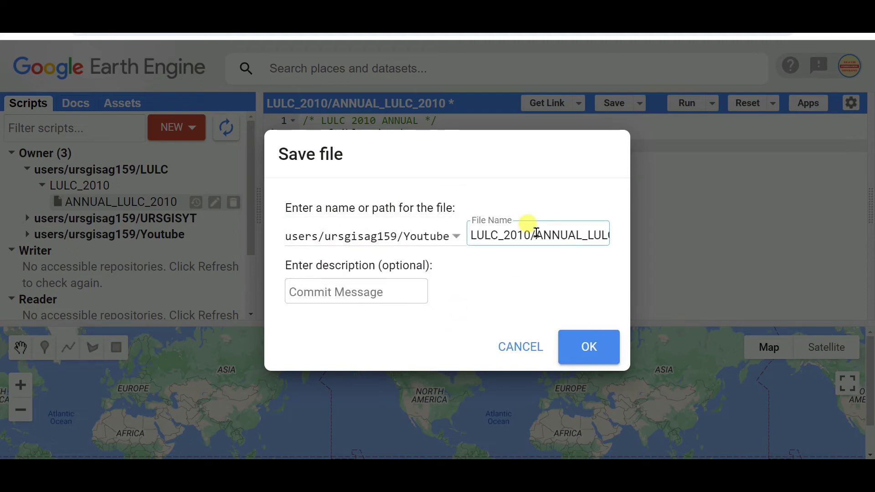
drag(537, 235, 400, 240)
key(BackSpace)
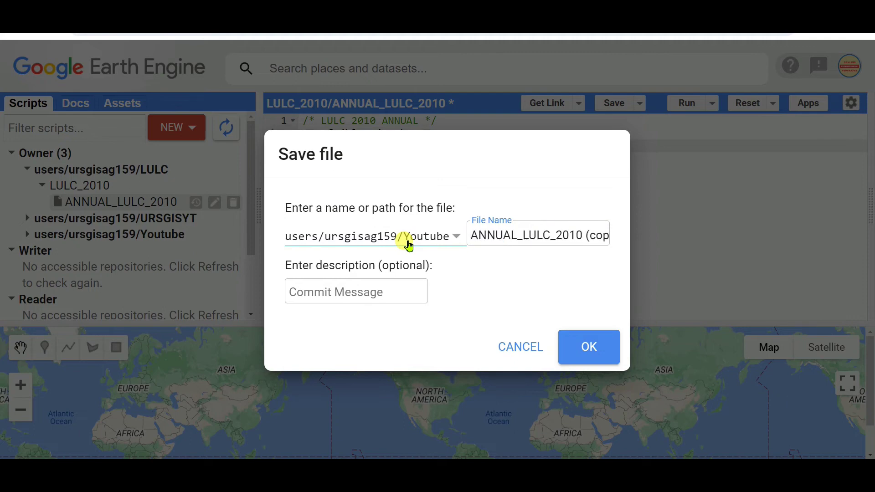
text(_)
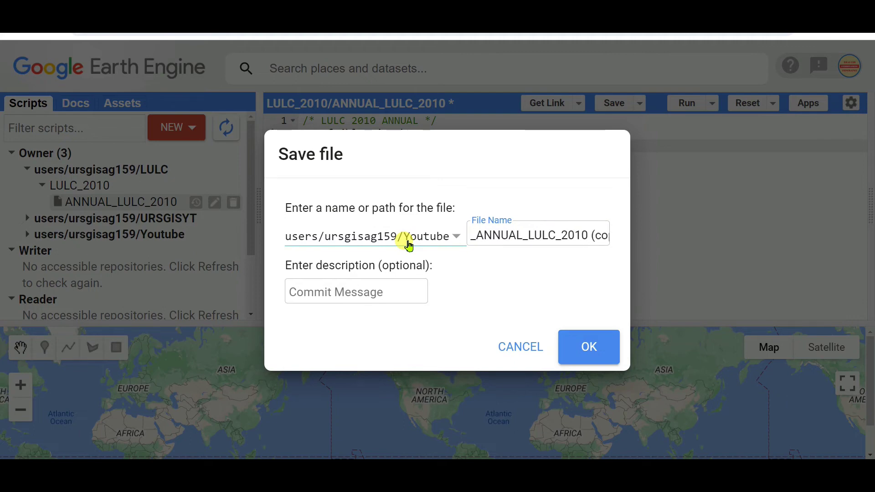
text(1)
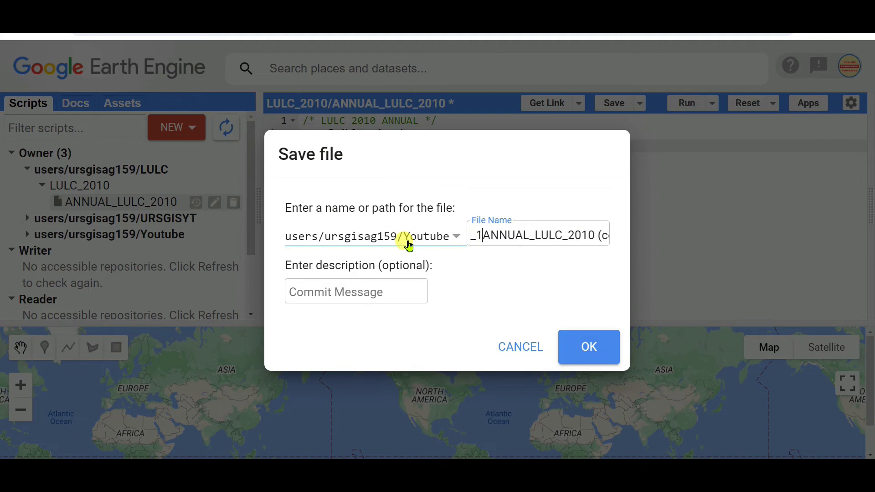
text(_)
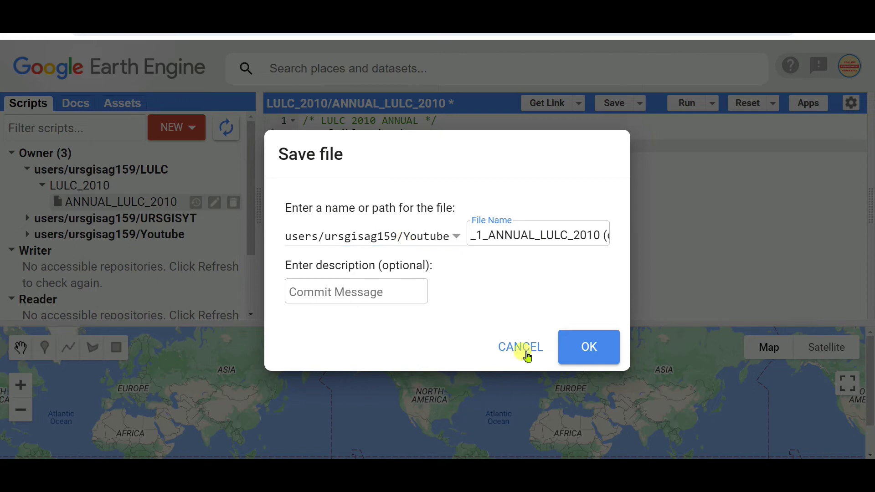
click(597, 345)
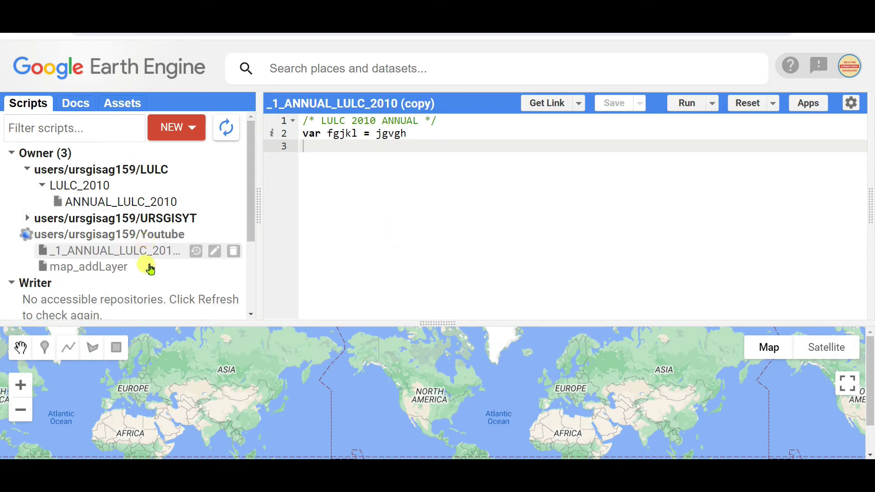
Append _123456+ to the Youtube copy's name, then reopen and widen the console panel
mouse_move(164, 259)
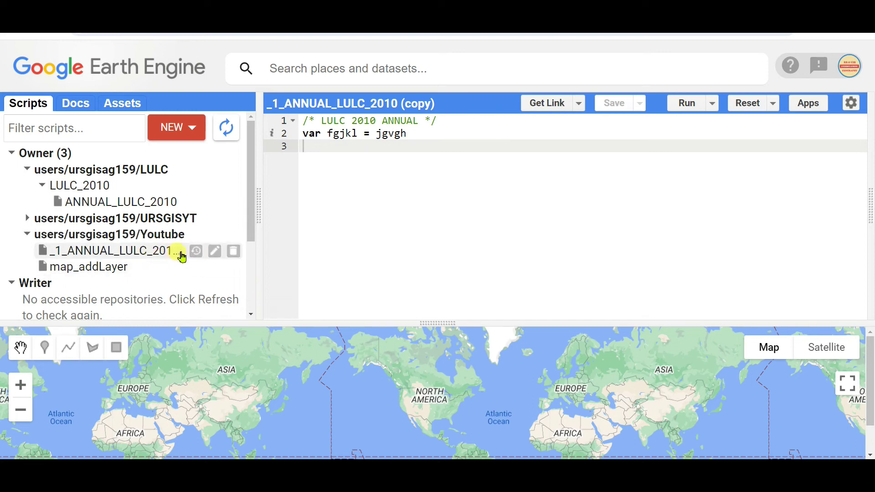
click(215, 252)
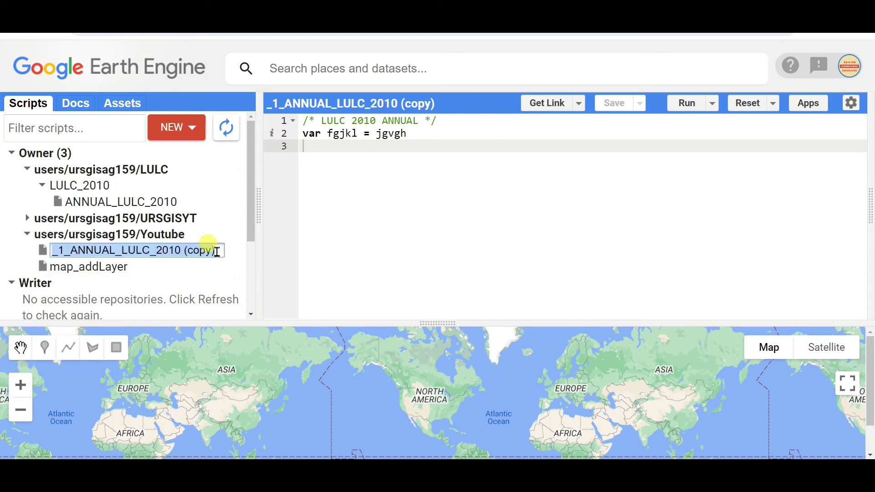
click(217, 252)
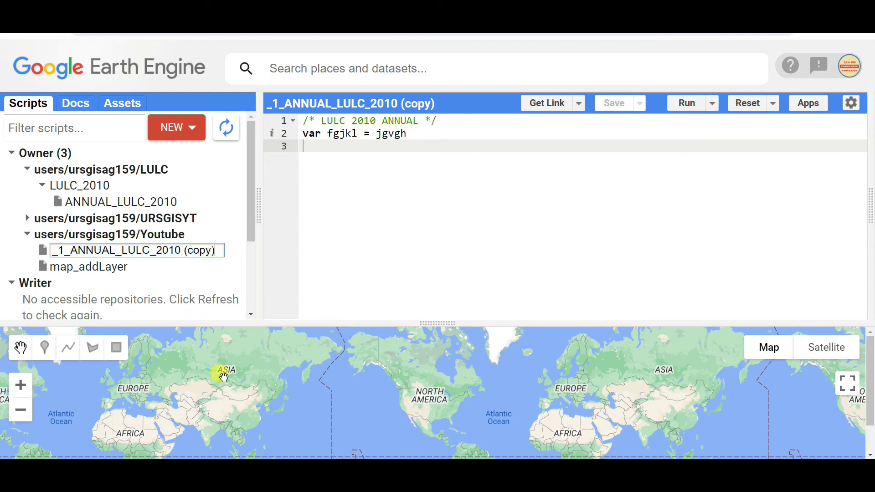
text(_123456+)
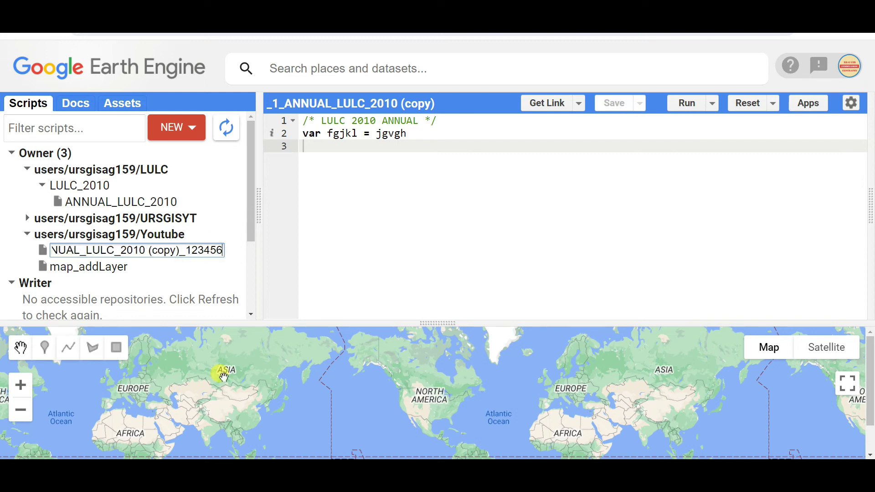
click(370, 274)
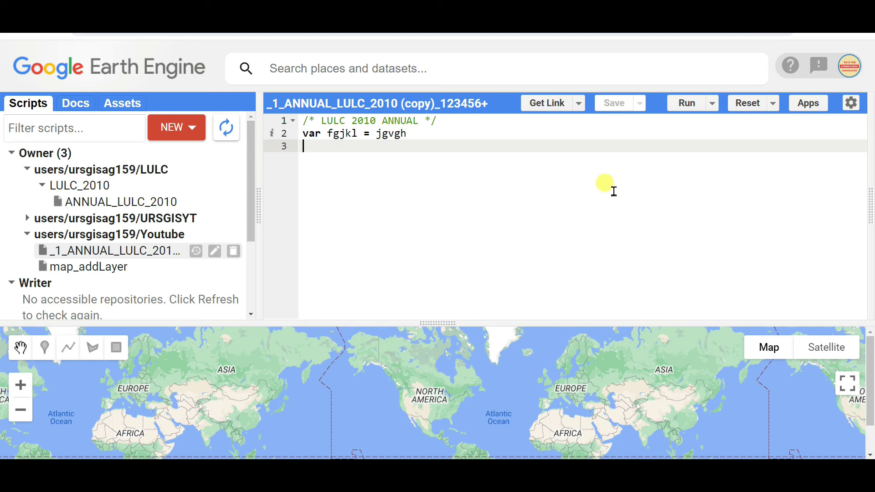
click(868, 203)
drag(747, 197, 714, 195)
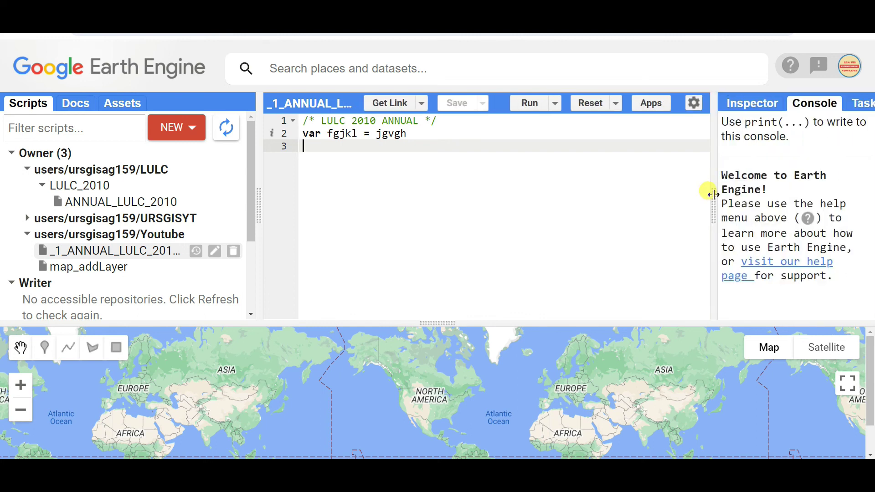